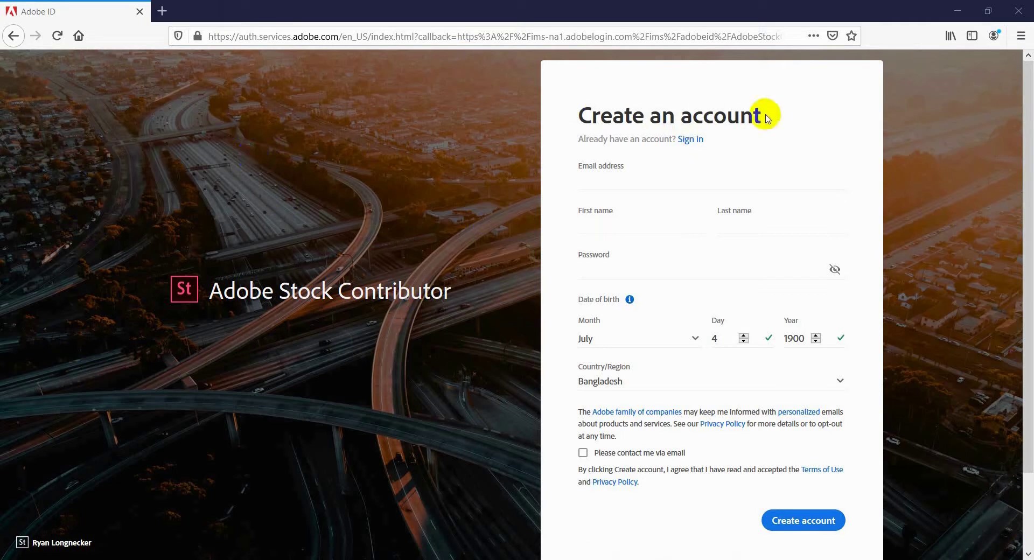
Enter the new account's e-mail address, first name and last name.
left_click(624, 181)
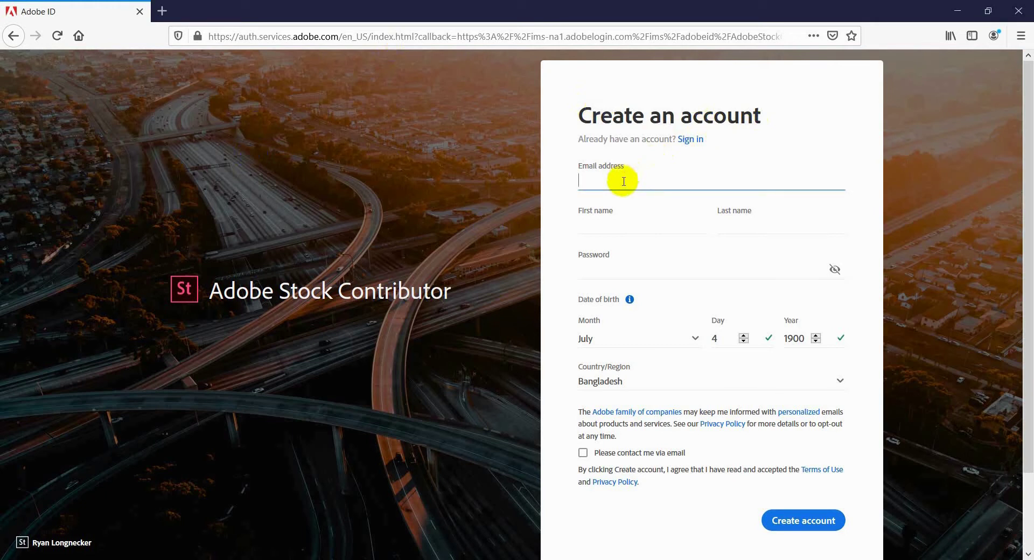
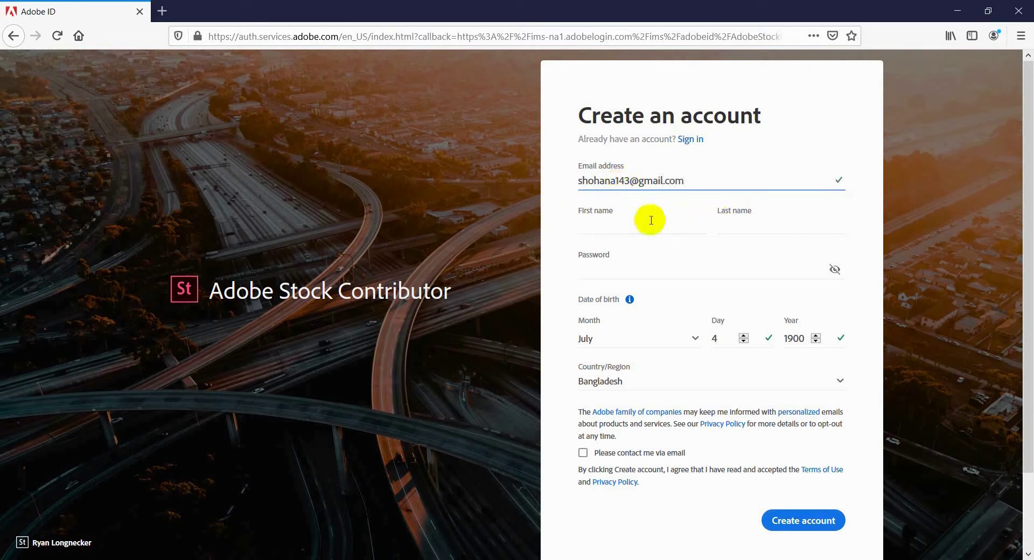
left_click(629, 223)
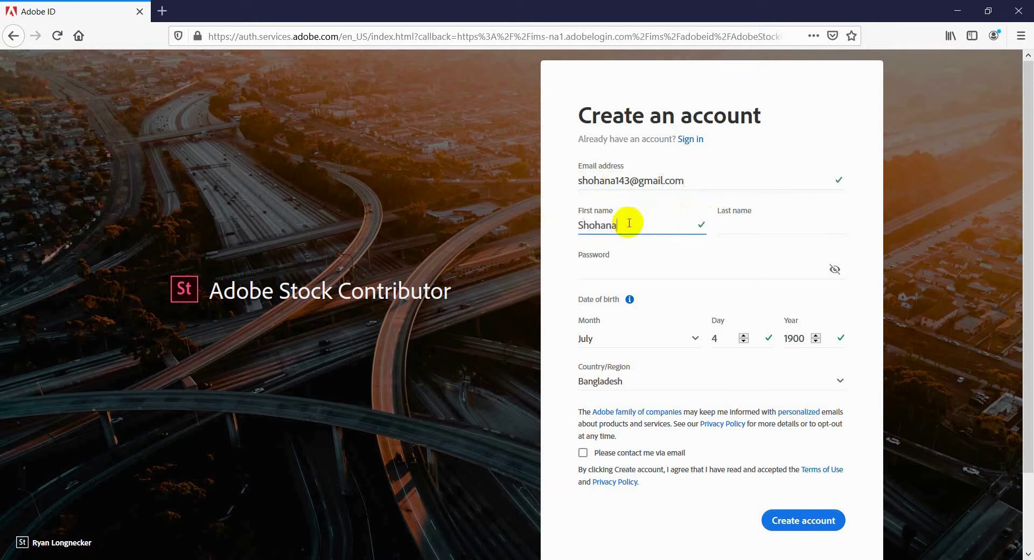
left_click(739, 221)
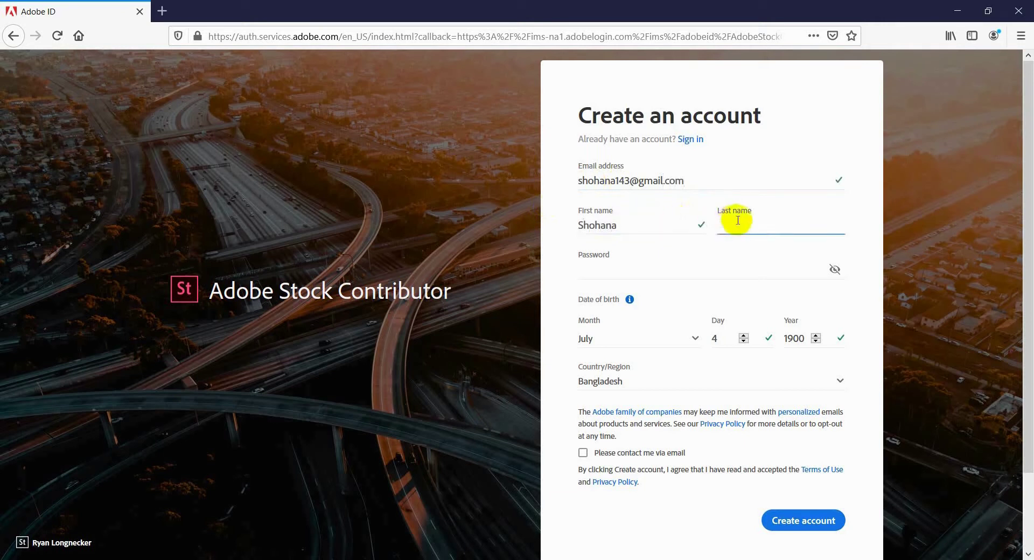
Dismiss the browser's password suggestion, tick 'Please contact me via email', and continue.
left_click(617, 276)
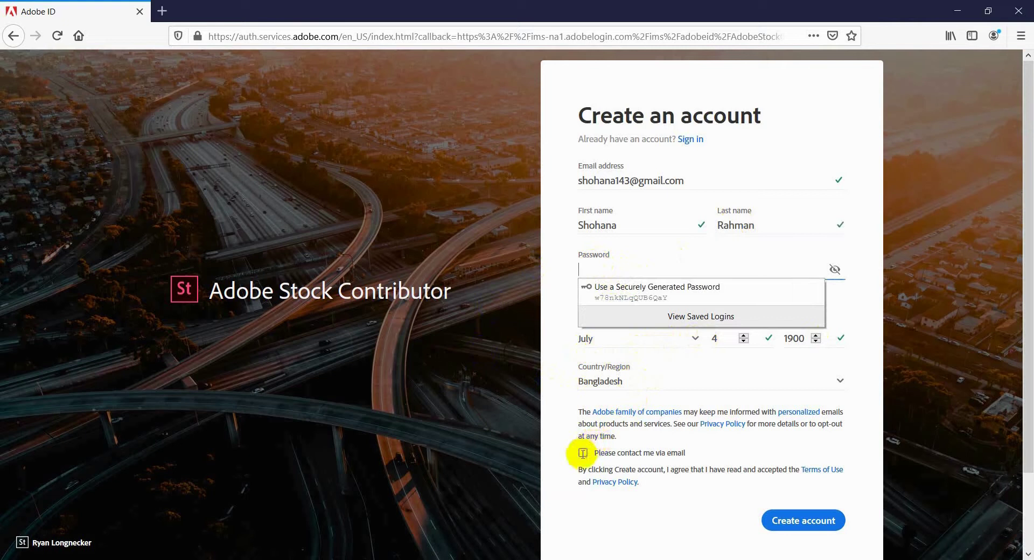
left_click(658, 267)
left_click(585, 455)
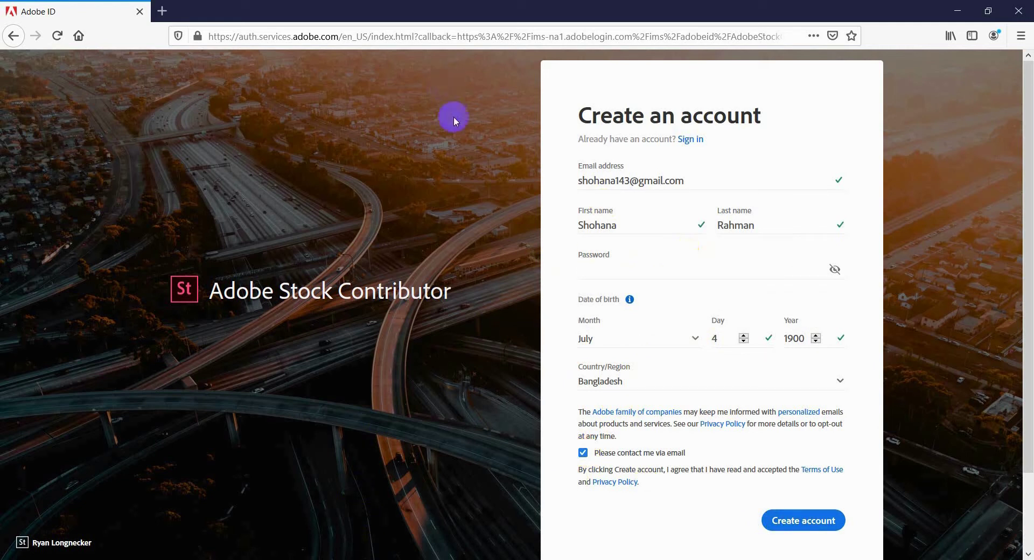
left_click(334, 530)
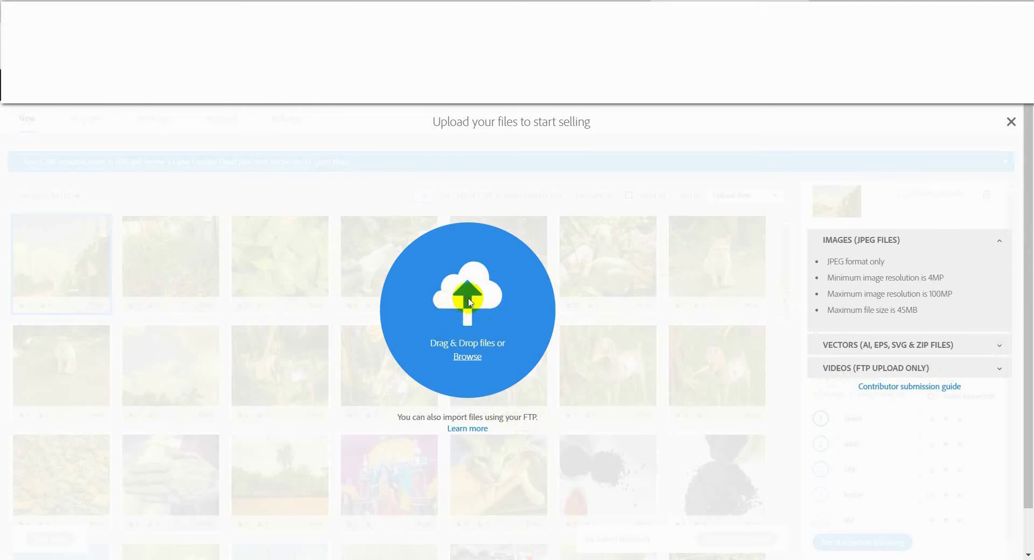
Cancel choosing files and close the upload window without adding anything.
left_click(469, 358)
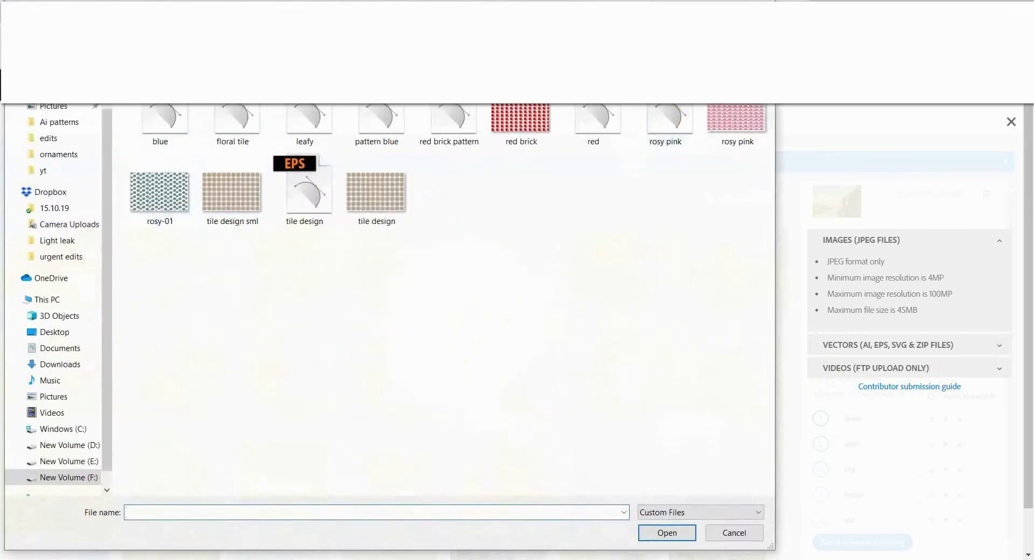
left_click(734, 532)
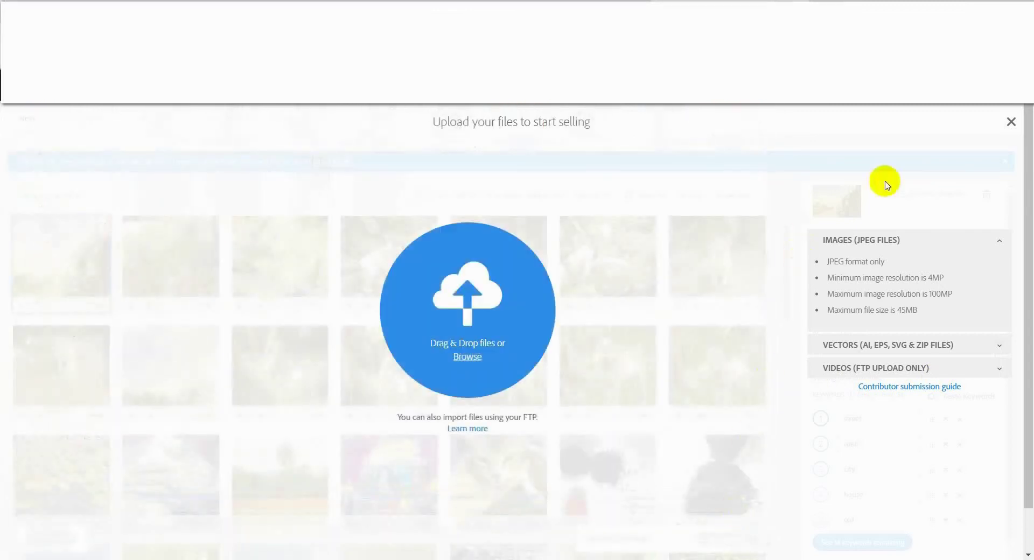
left_click(1012, 123)
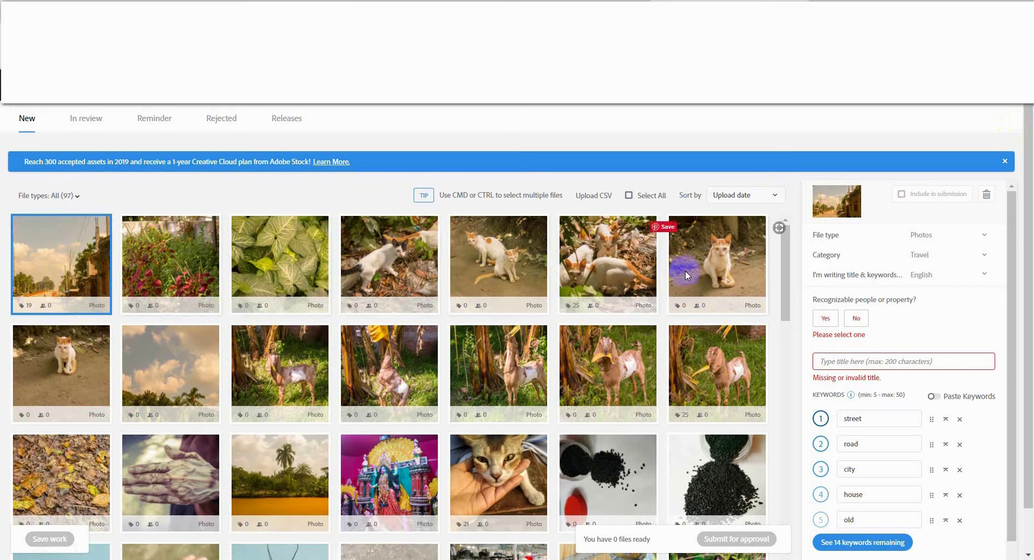
Scroll through the New tab's grid of 97 uploaded files.
scroll(613, 319, "down", 1)
scroll(613, 320, "down", 5)
mouse_move(612, 319)
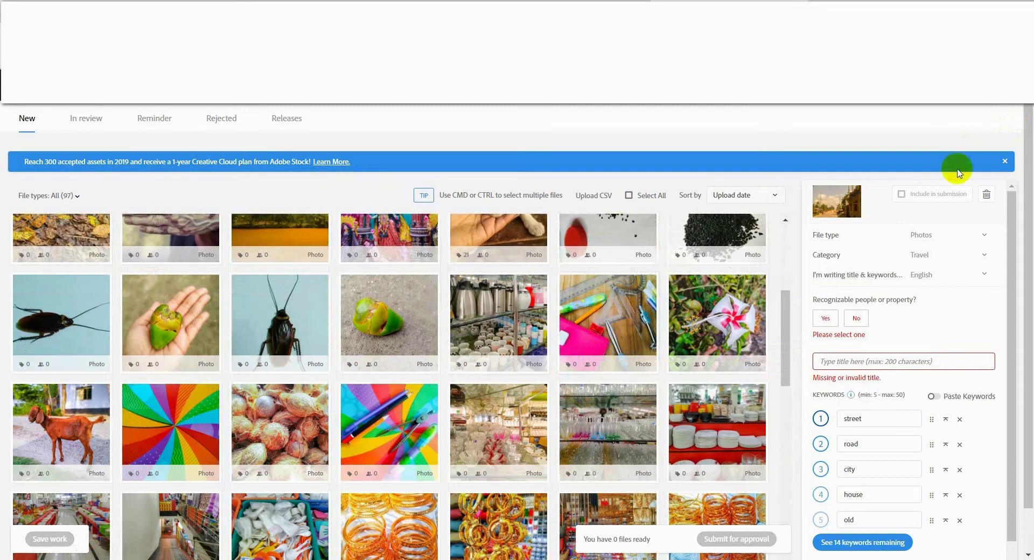
mouse_move(451, 402)
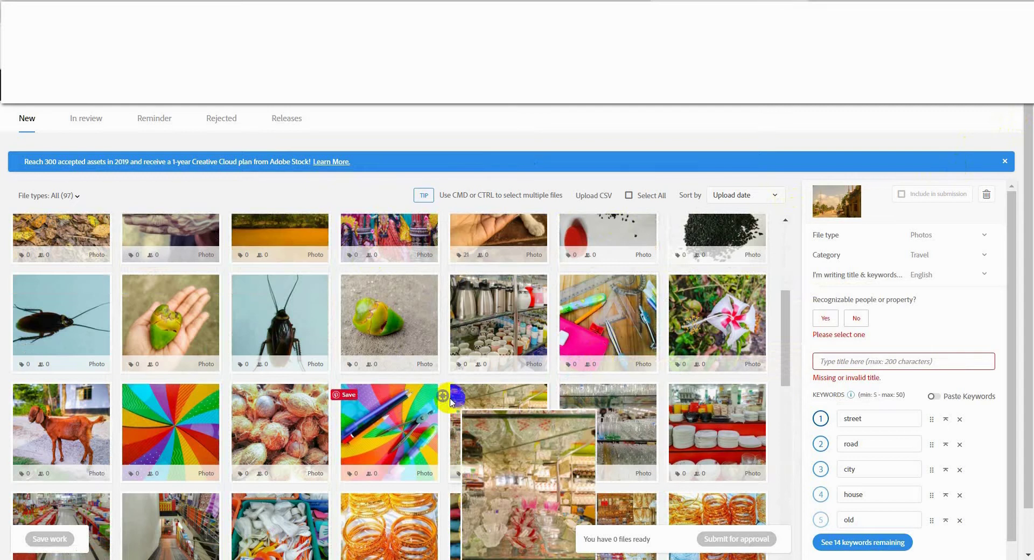
scroll(896, 328, "down", 1)
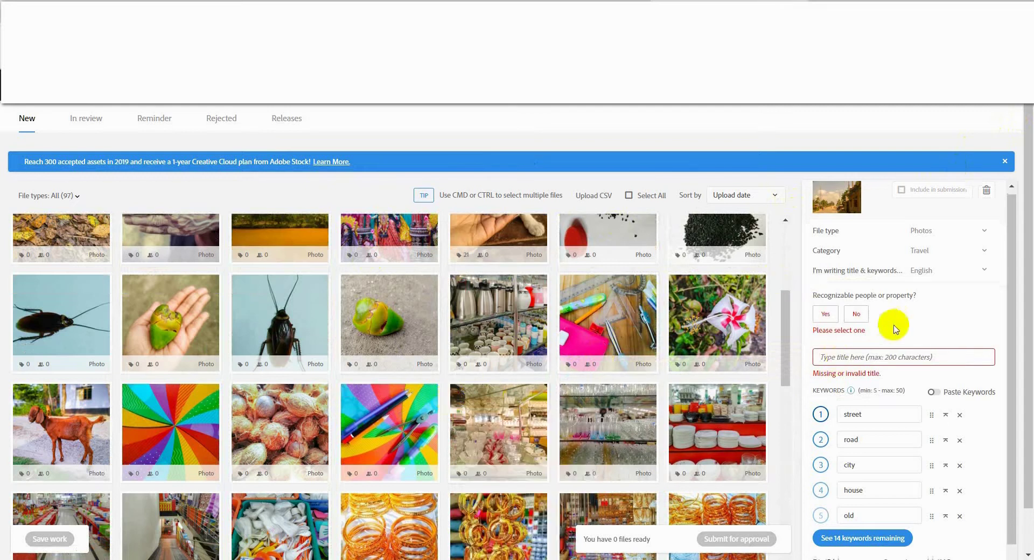
scroll(895, 327, "down", 1)
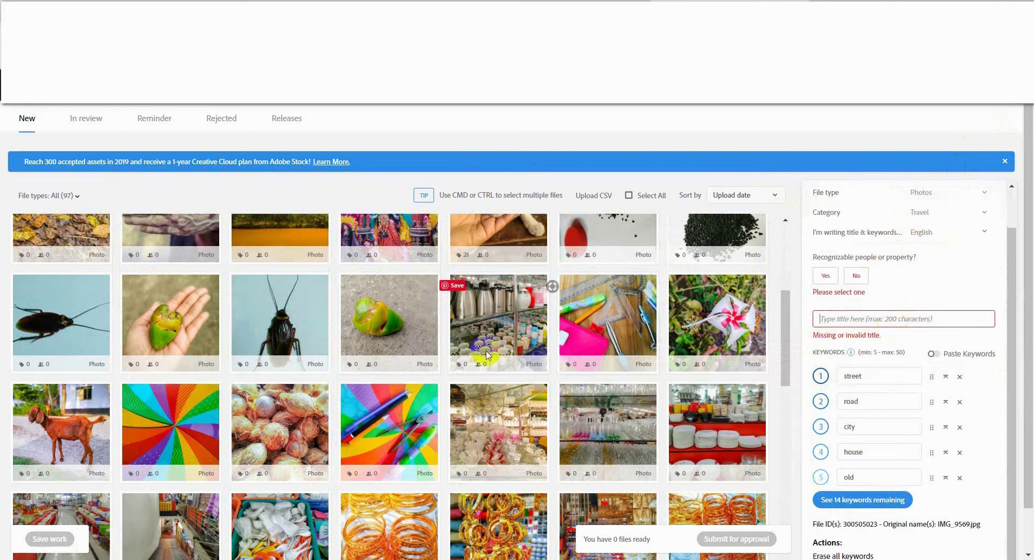
scroll(485, 362, "up", 4)
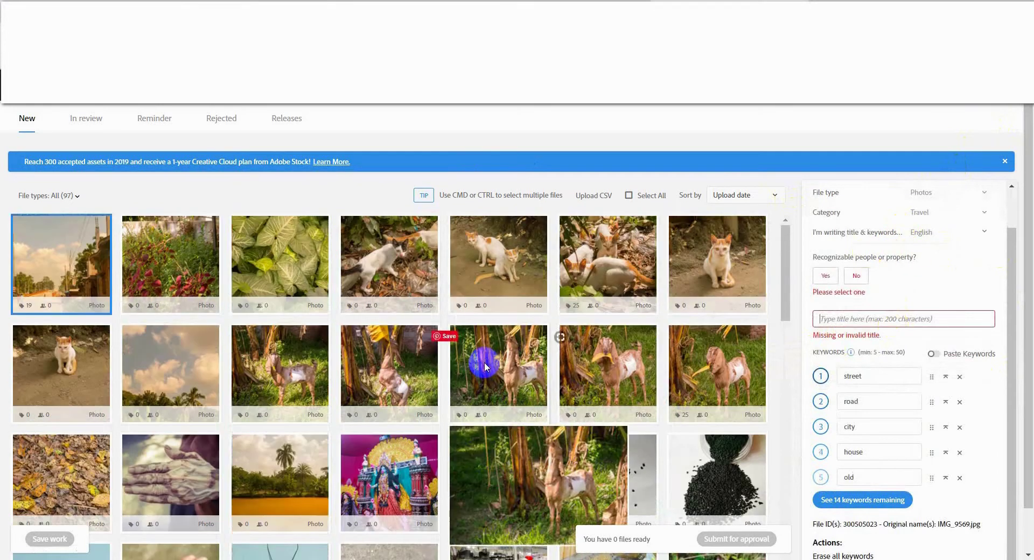
Select the sitting cat photo and give it the suggested title 'cat on the roof'.
left_click(846, 319)
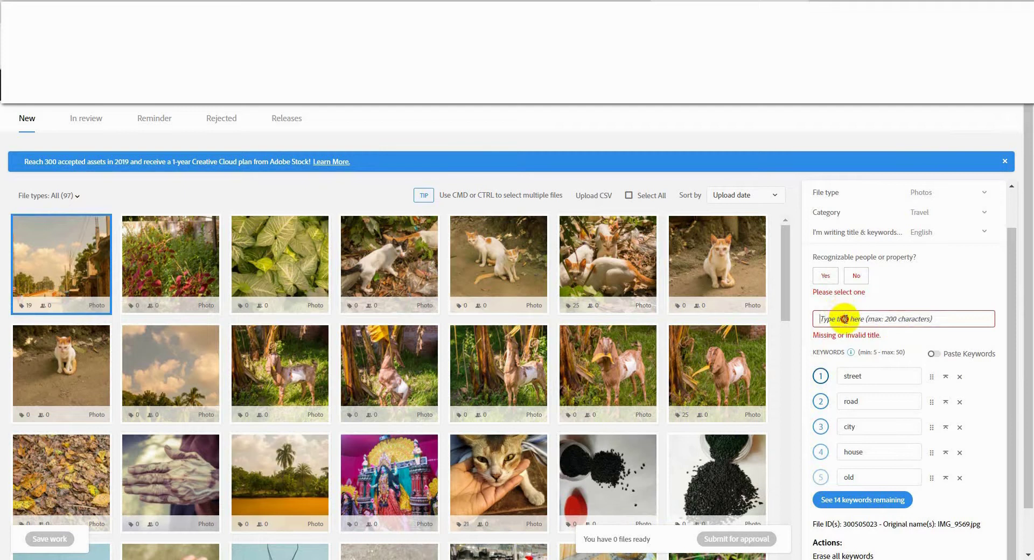
left_click(728, 282)
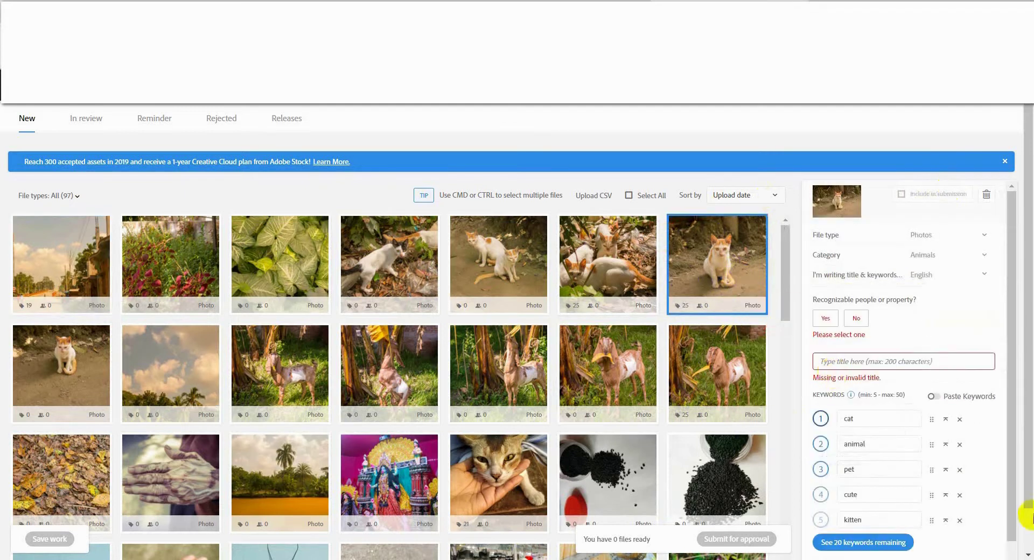
left_click(823, 363)
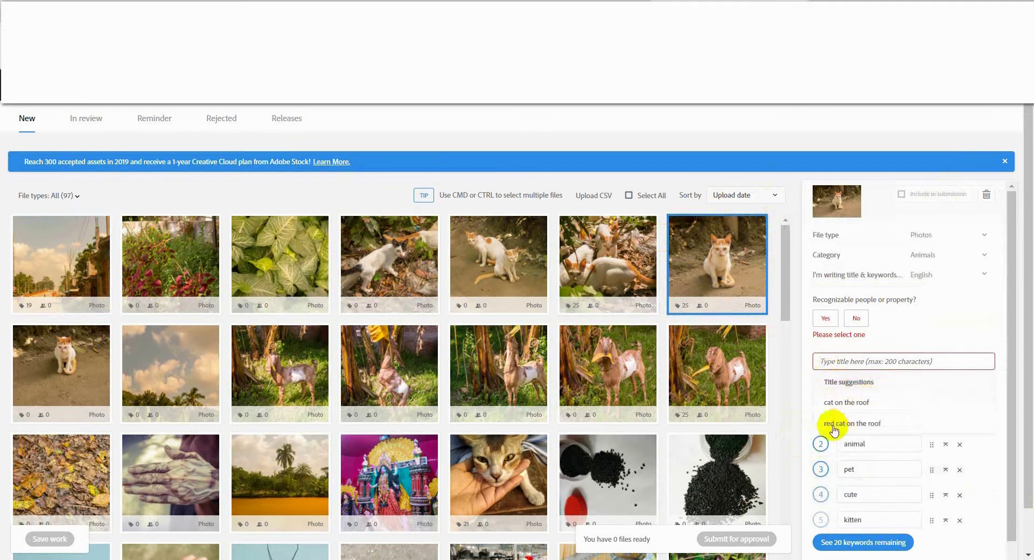
left_click(857, 403)
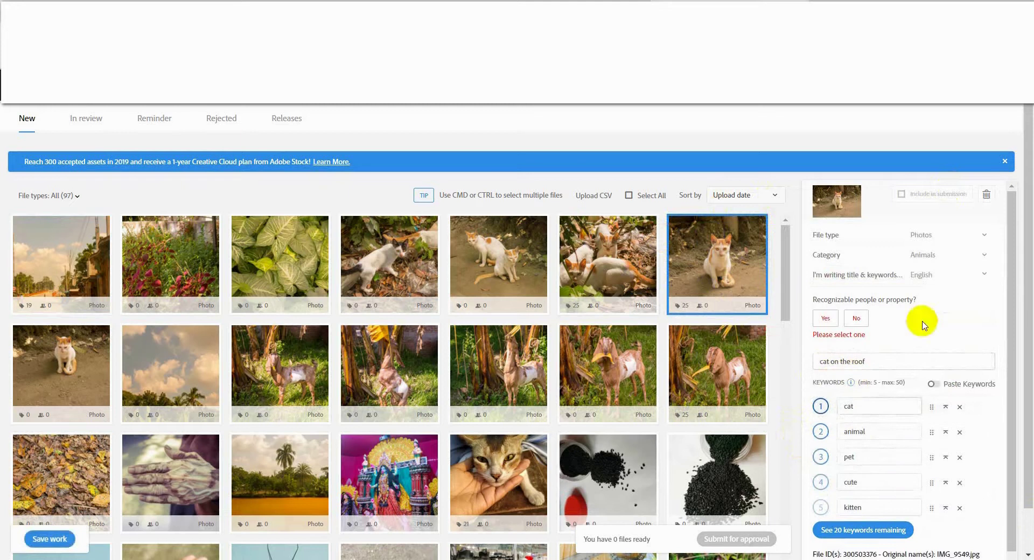
scroll(883, 393, "down", 1)
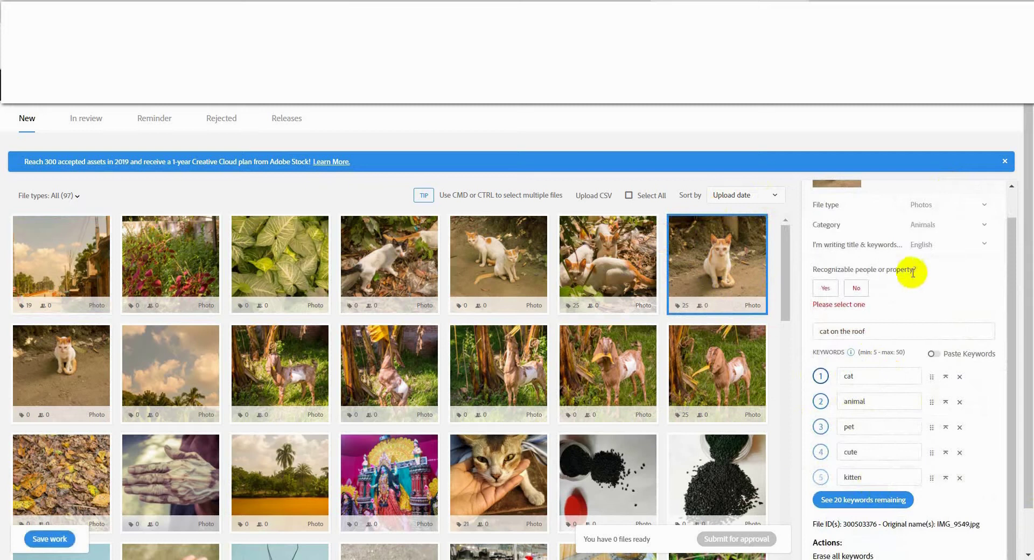
Declare no recognizable people or property and submit the one cat photo for approval.
left_click(858, 288)
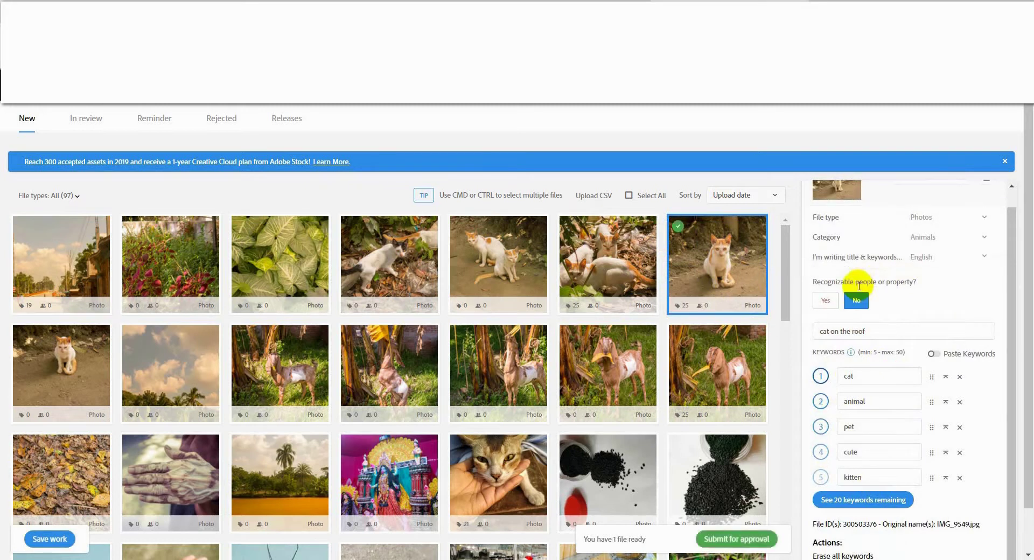
scroll(868, 286, "down", 1)
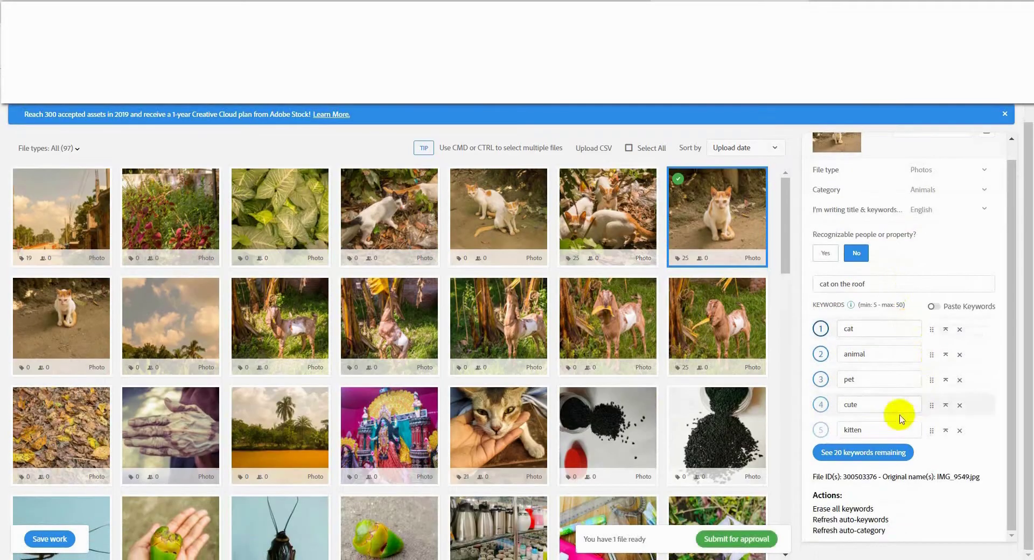
scroll(953, 277, "up", 1)
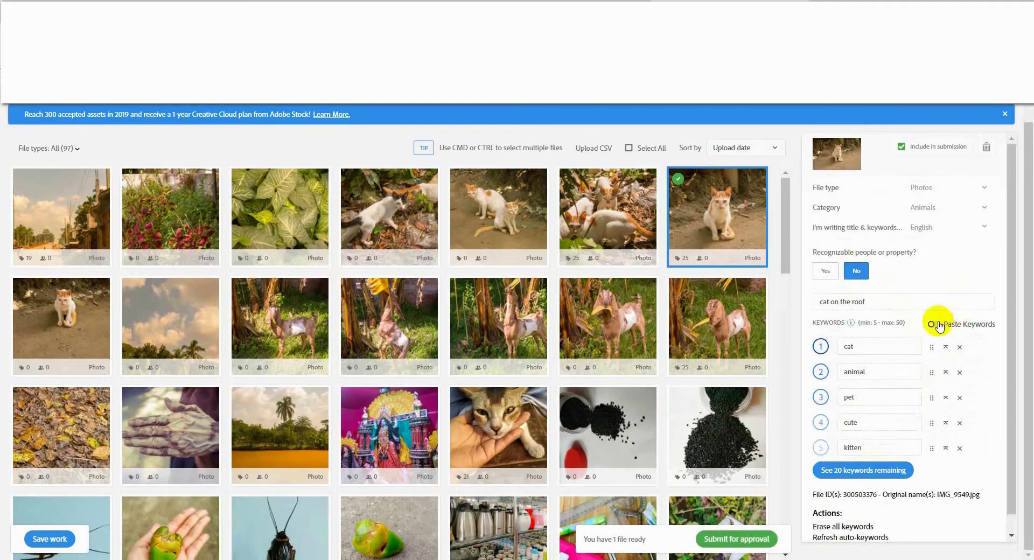
left_click(739, 540)
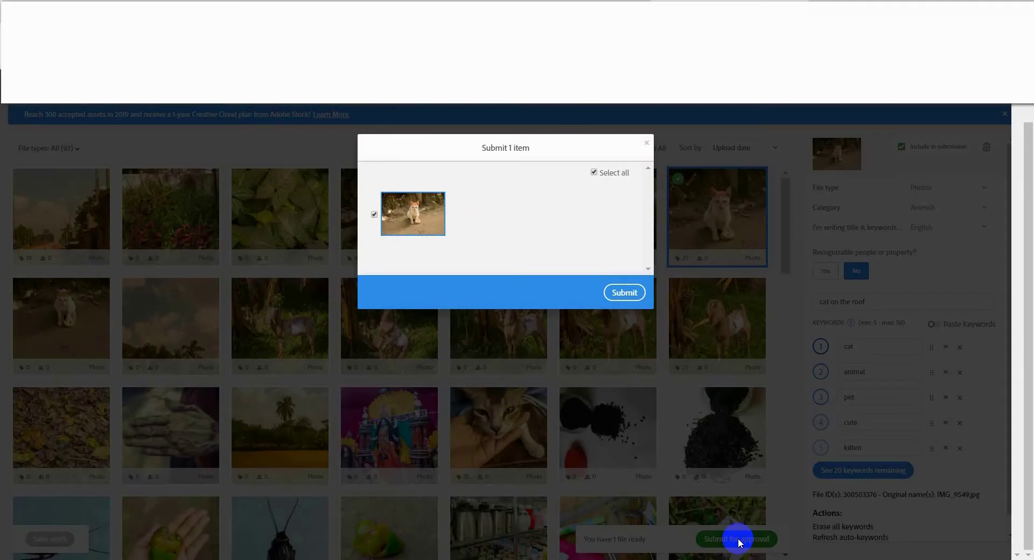
left_click(626, 295)
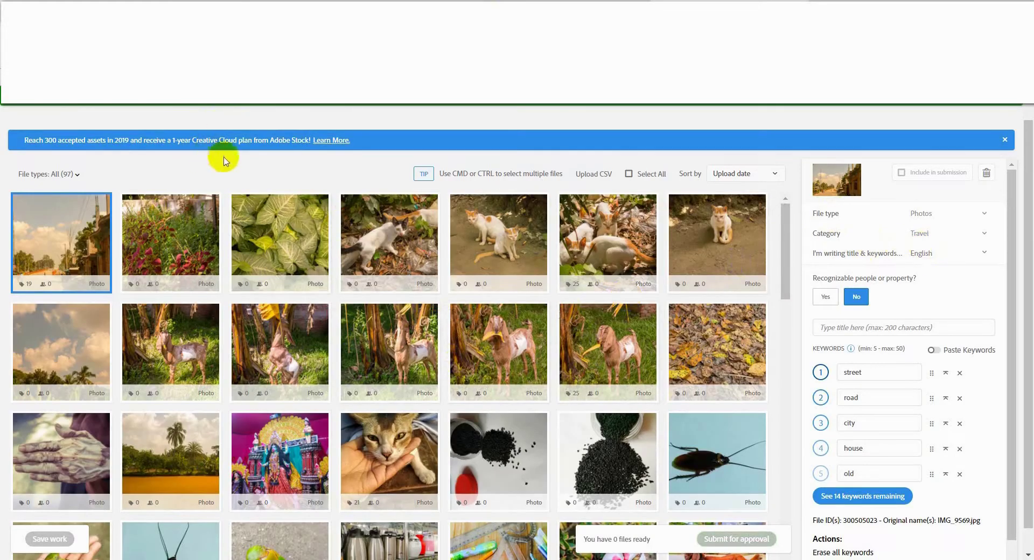
Check the In review tab for the cat photo, then switch to the public portfolio page.
mouse_move(245, 274)
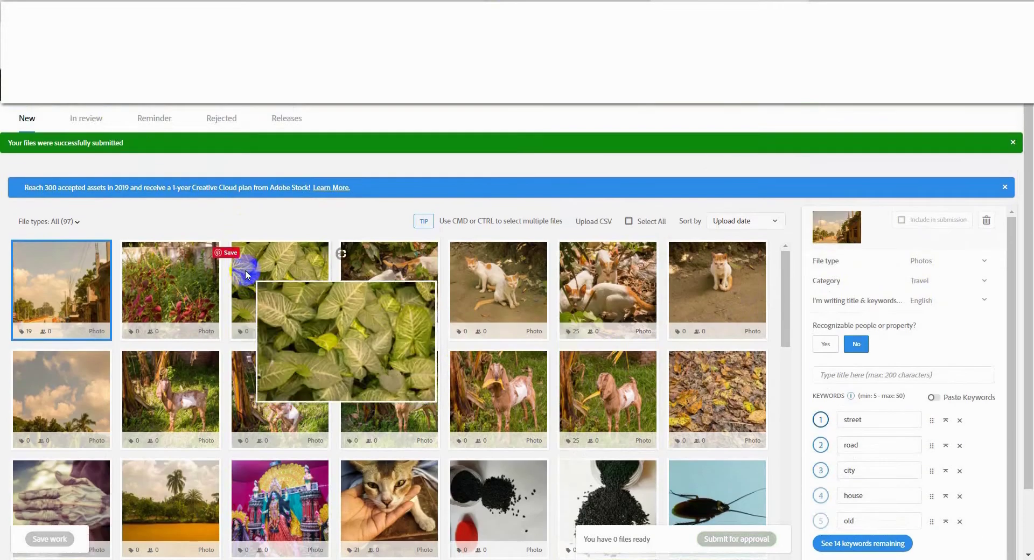
left_click(98, 122)
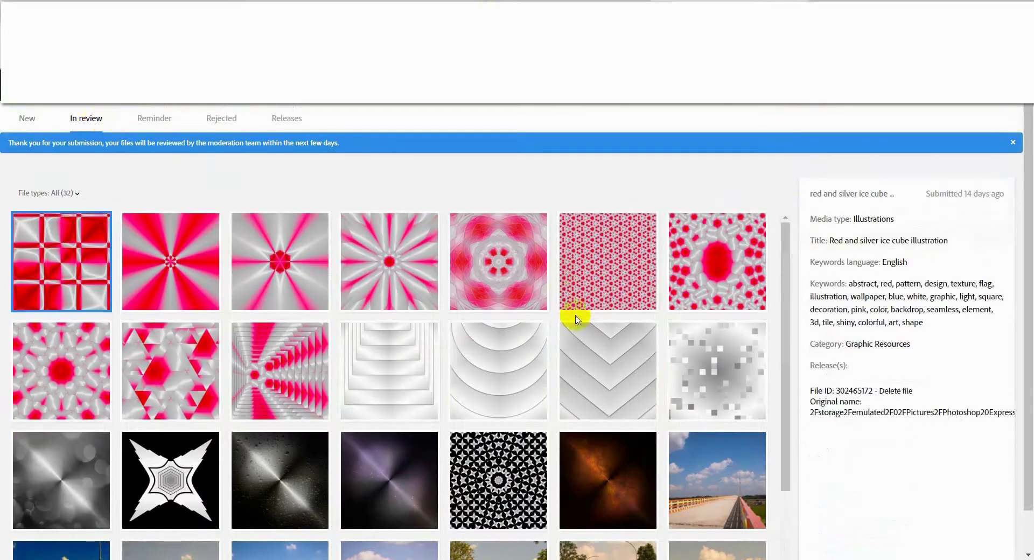
scroll(573, 321, "down", 4)
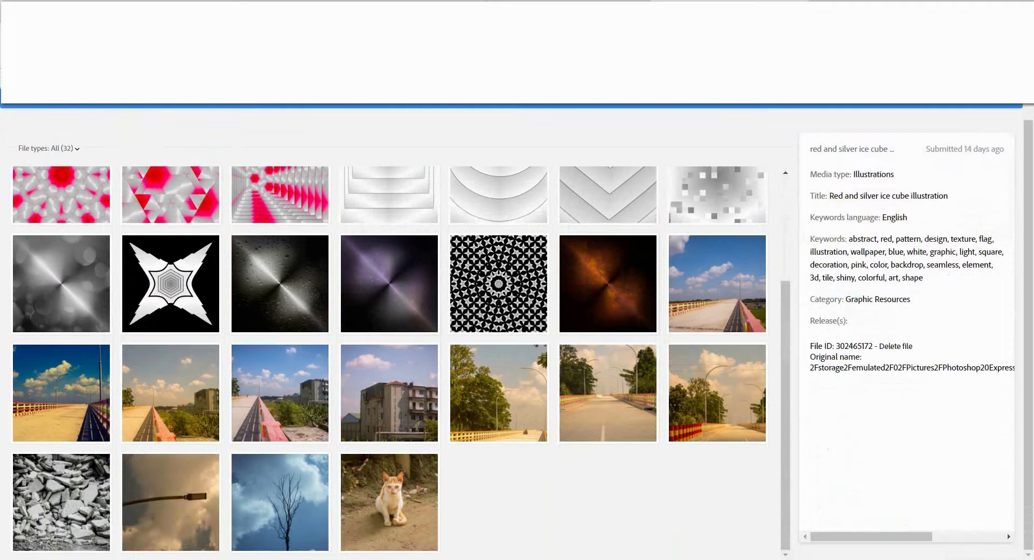
scroll(193, 115, "up", 1)
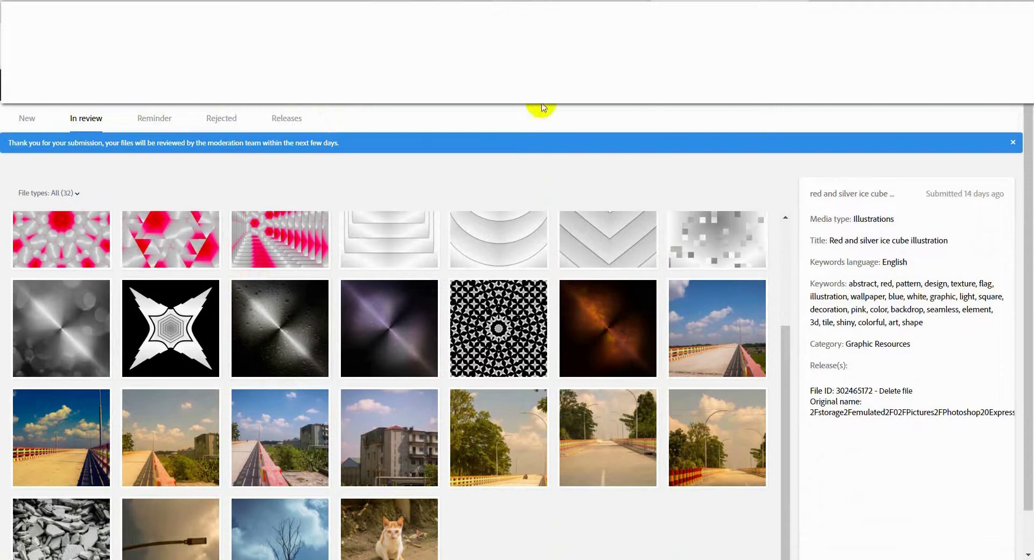
left_click(522, 6)
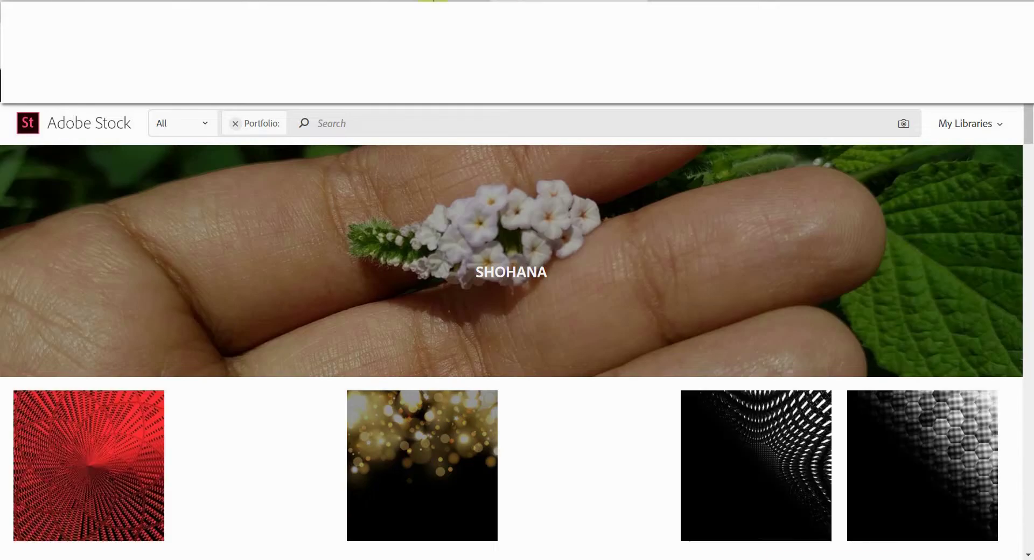
Scroll up and down through the published images in the public Adobe Stock portfolio.
scroll(616, 272, "down", 5)
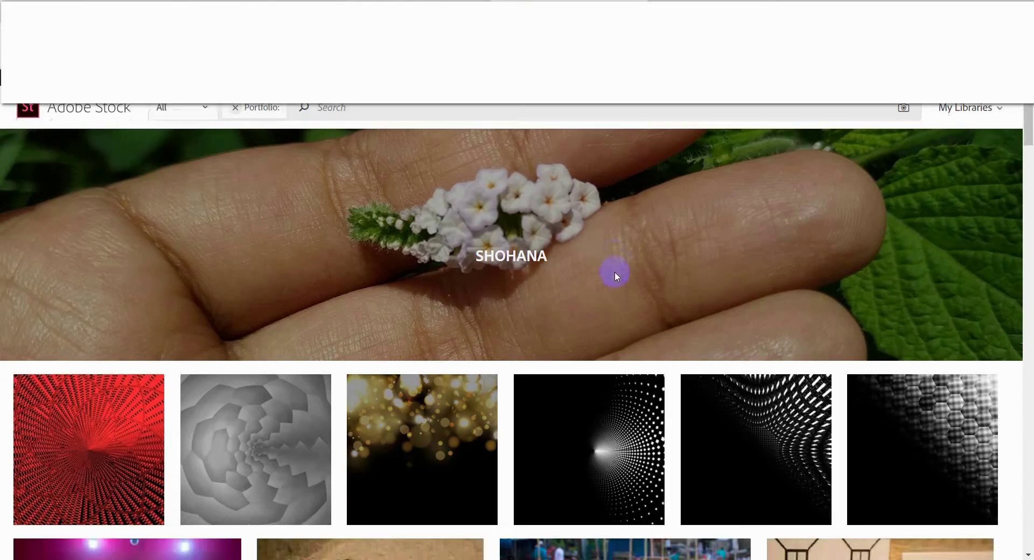
scroll(615, 274, "down", 5)
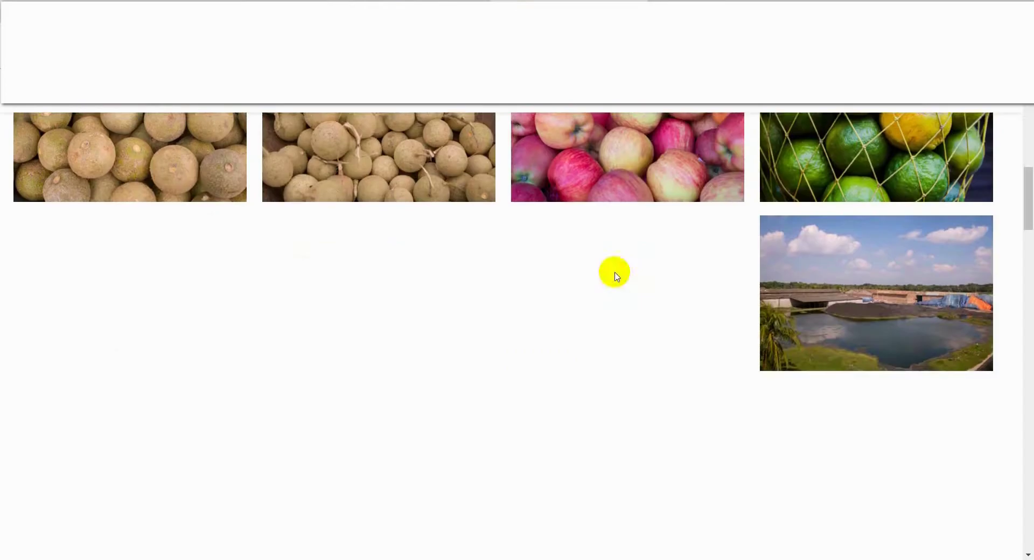
scroll(617, 275, "down", 5)
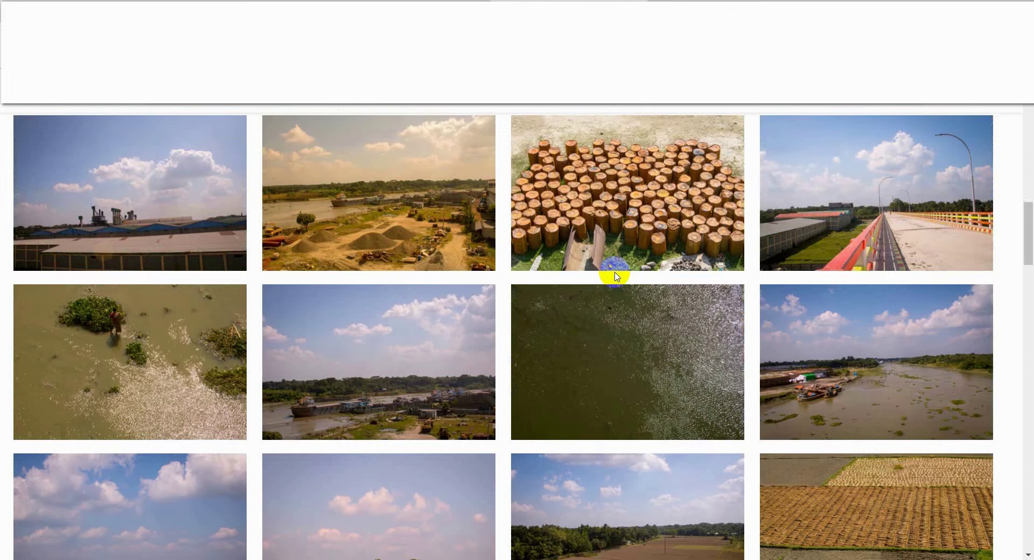
mouse_move(642, 314)
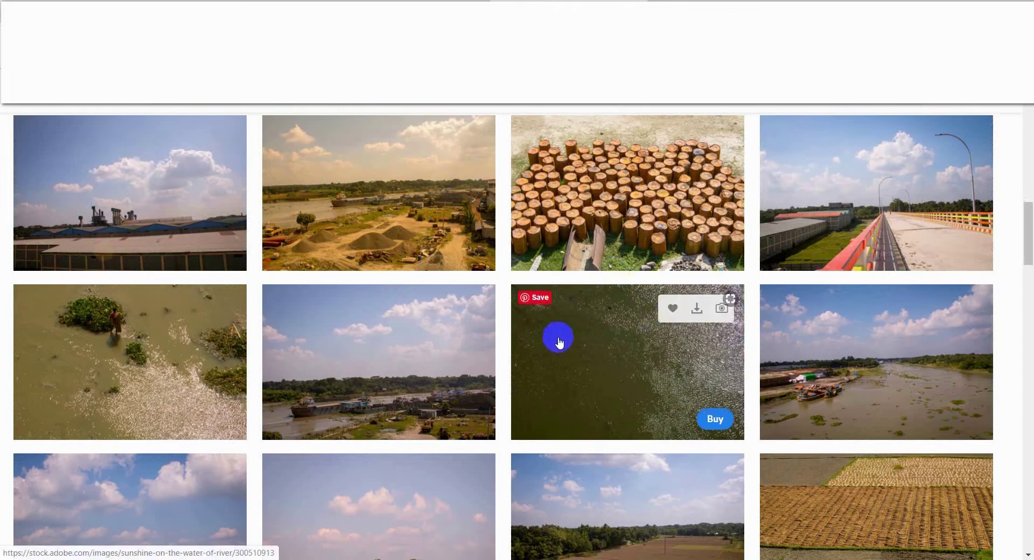
scroll(559, 341, "up", 7)
scroll(559, 341, "up", 6)
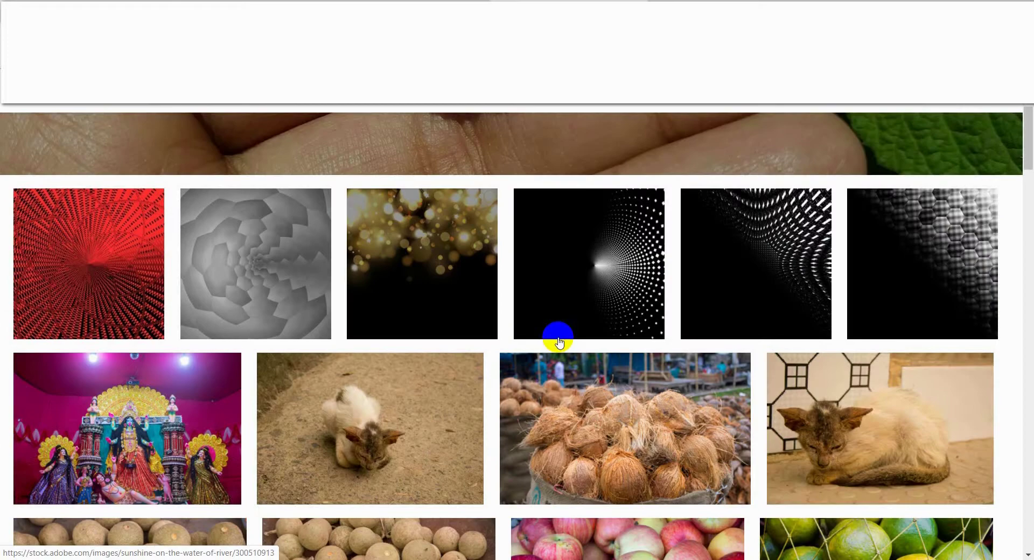
scroll(559, 342, "up", 4)
scroll(571, 330, "down", 15)
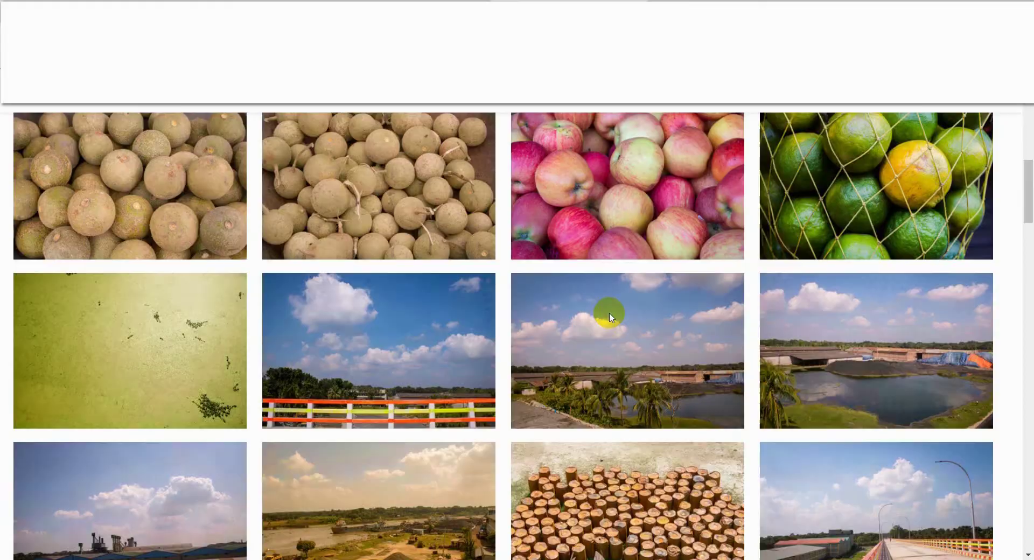
scroll(671, 319, "down", 7)
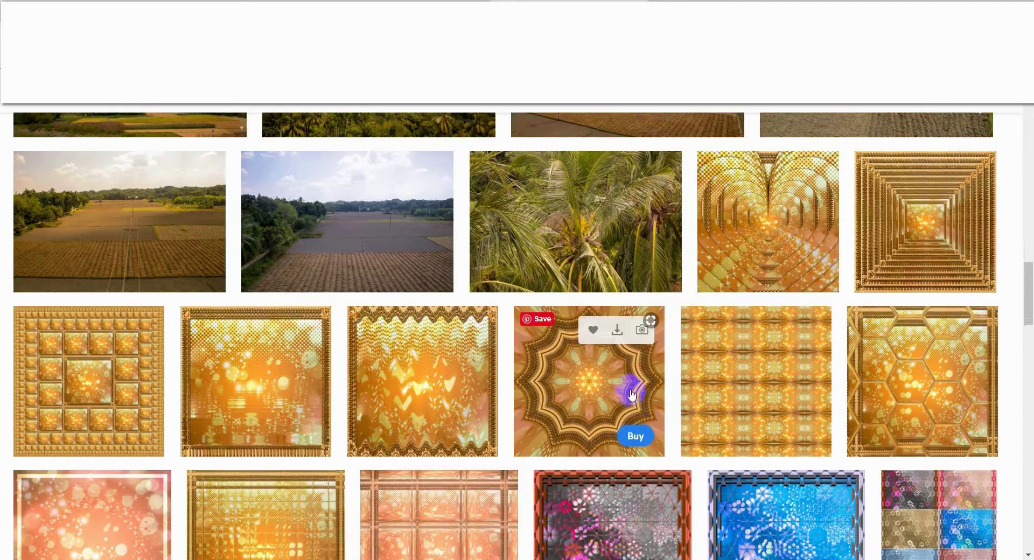
scroll(630, 385, "down", 5)
scroll(632, 396, "up", 20)
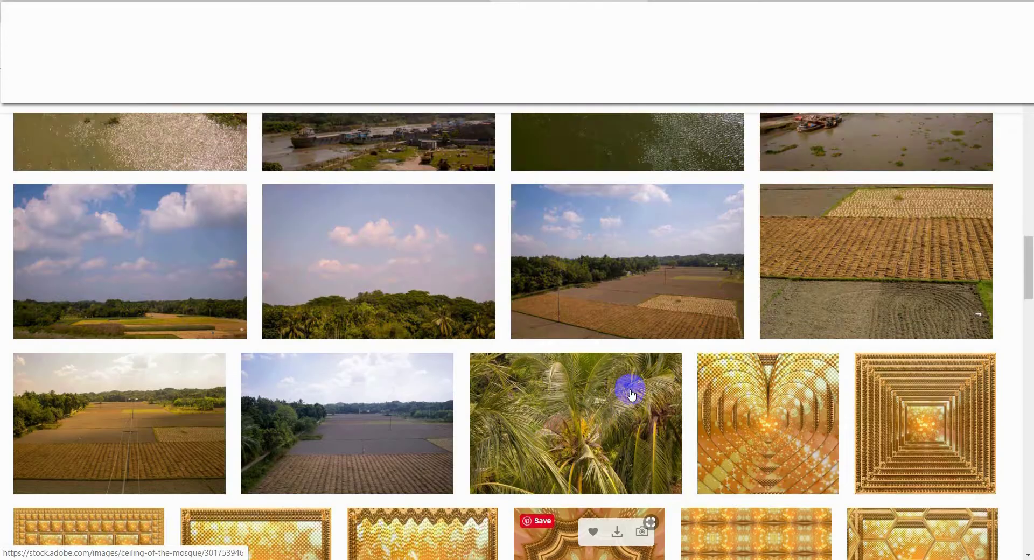
scroll(632, 395, "up", 15)
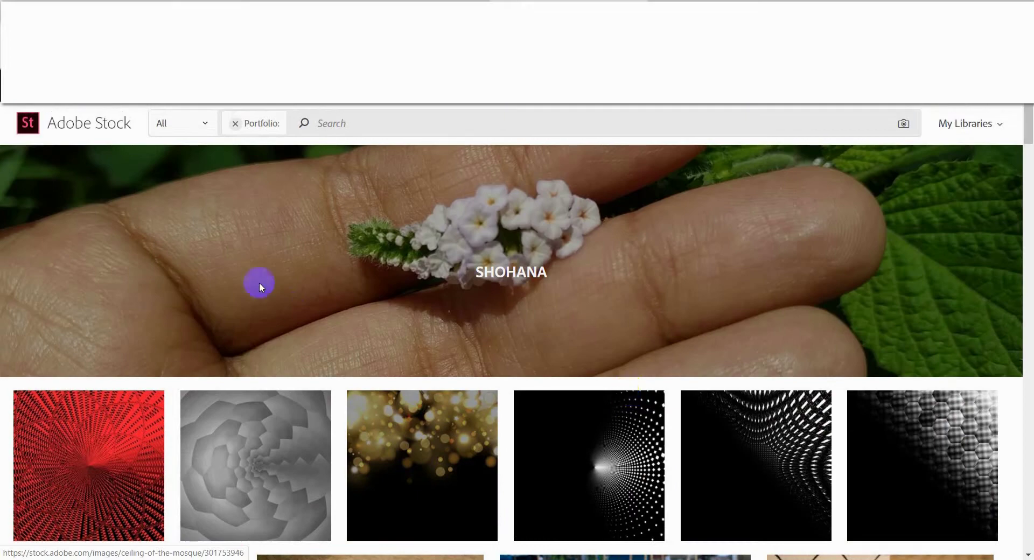
scroll(674, 273, "down", 20)
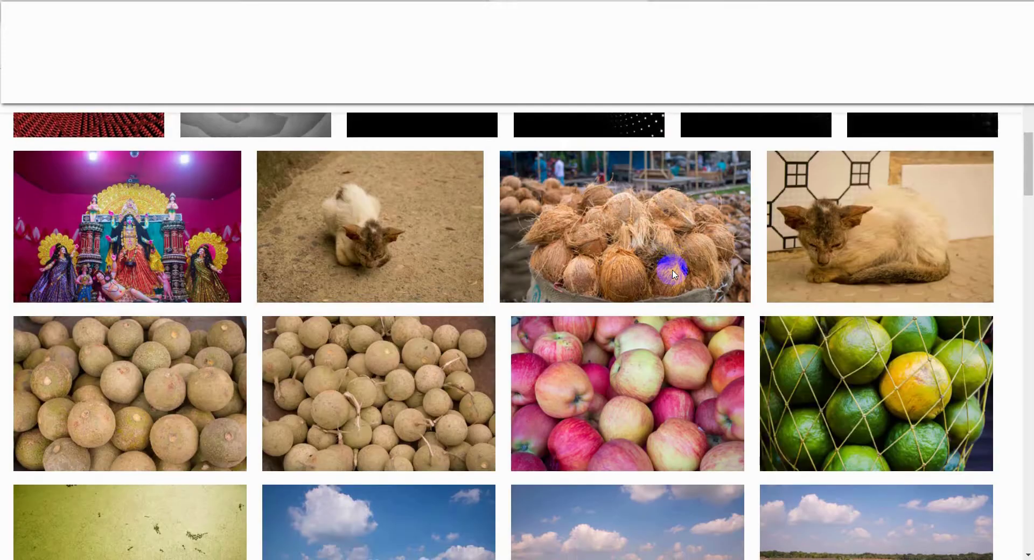
scroll(672, 273, "down", 13)
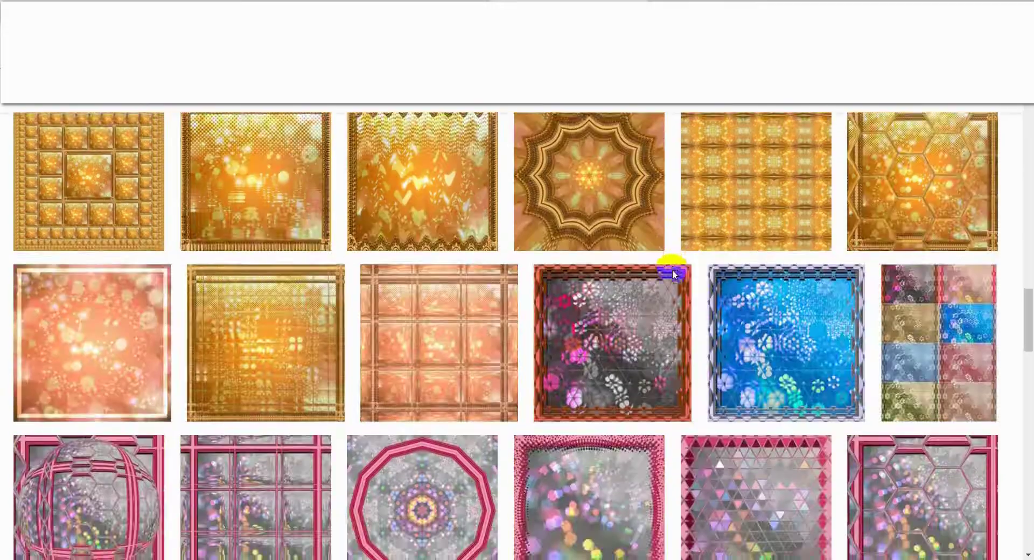
scroll(672, 273, "up", 7)
scroll(673, 273, "up", 20)
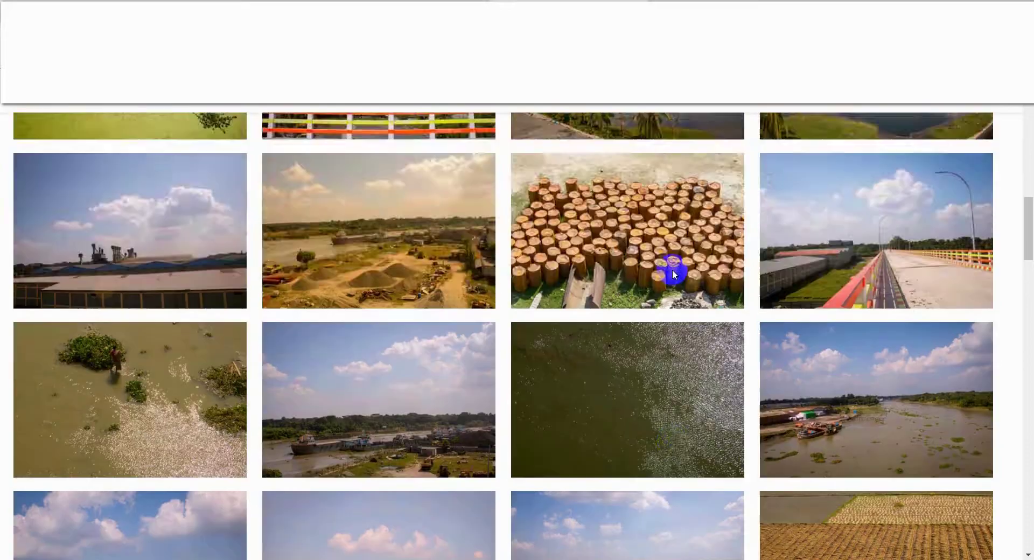
scroll(674, 274, "up", 3)
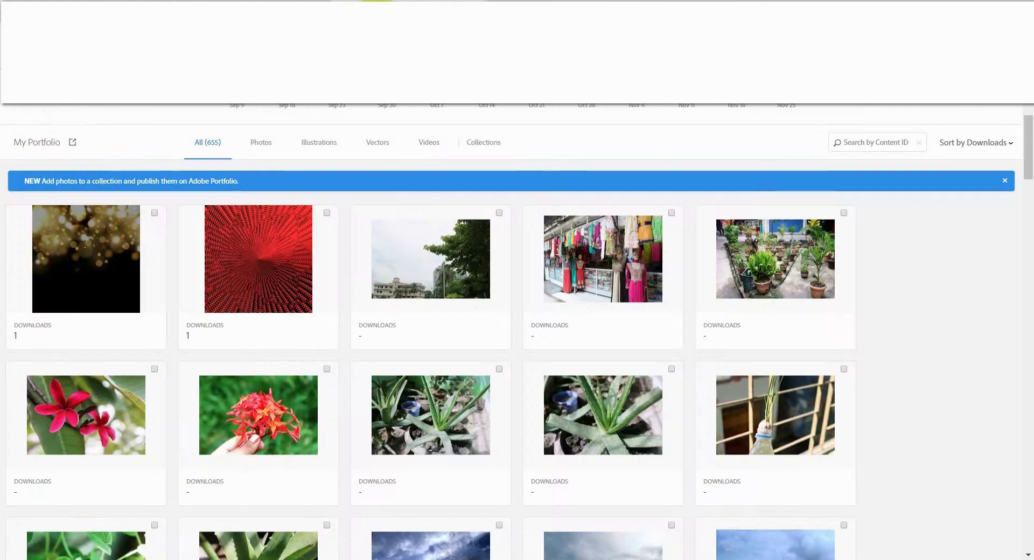
Close the Creative Cloud promo banner and review 2 downloads, $0.64 earnings and the 12-week trend.
scroll(377, 362, "up", 5)
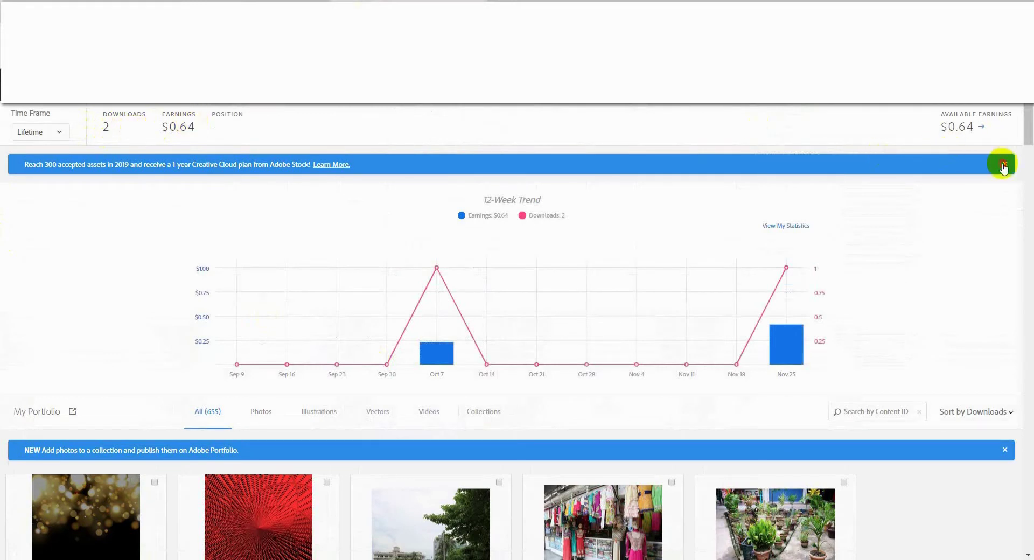
left_click(1004, 164)
scroll(542, 286, "down", 3)
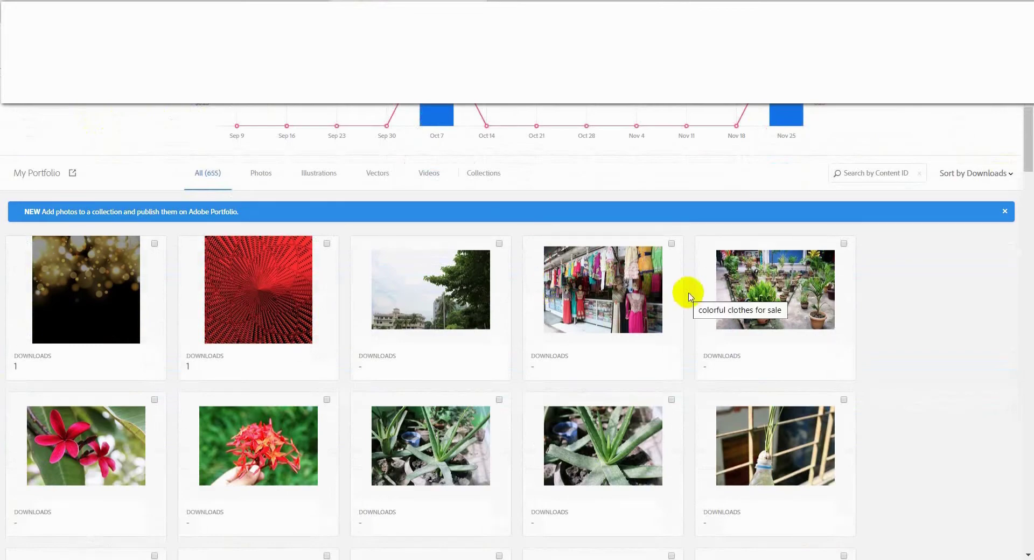
scroll(684, 289, "down", 5)
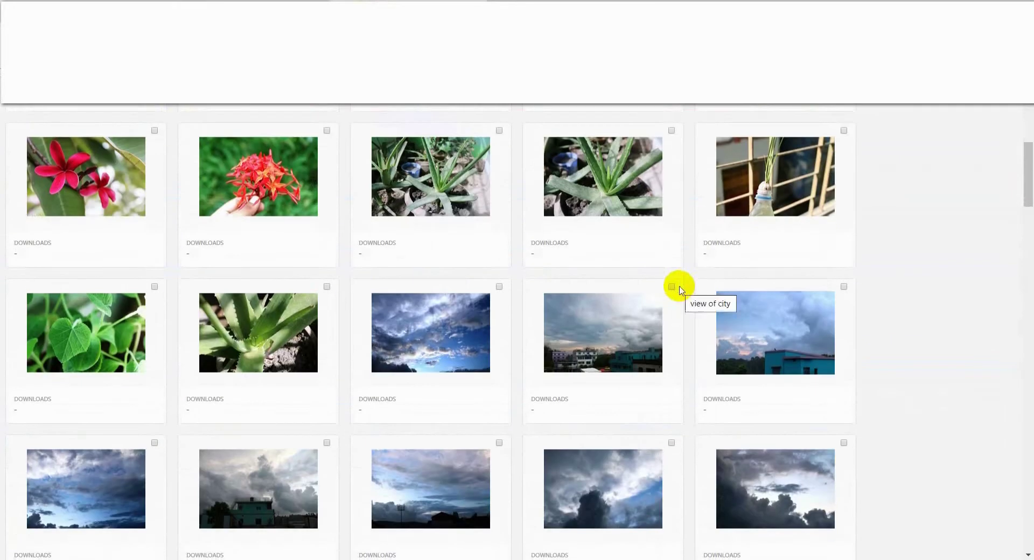
scroll(679, 291, "up", 10)
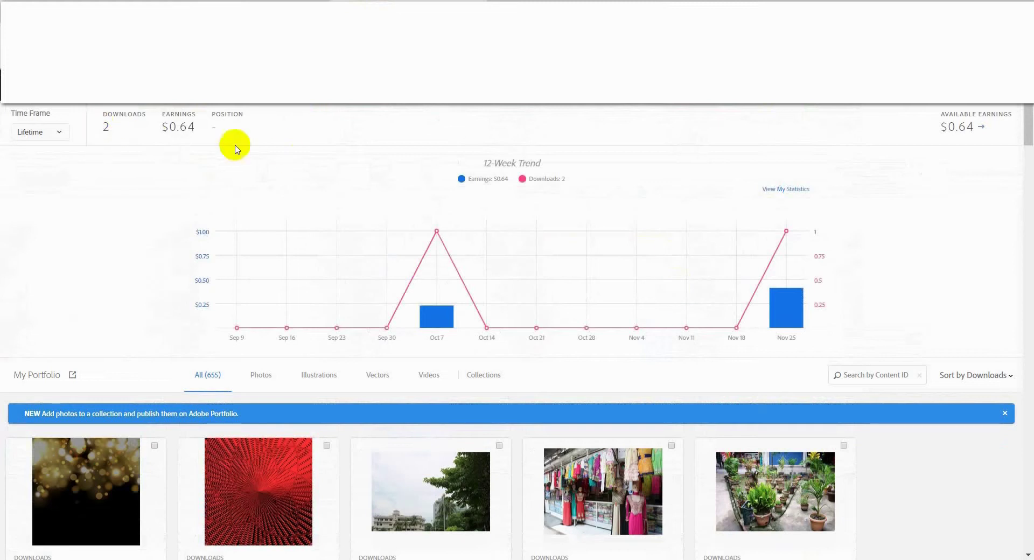